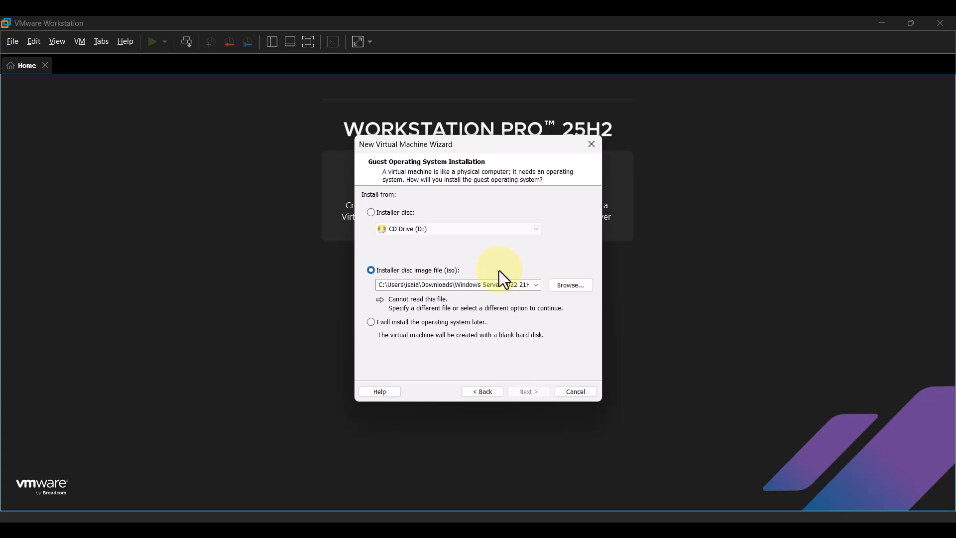
Use windows_server_2022_updated_july_2025_x64.iso from the course softwares folder in Downloads as the installer disc image and continue
click(574, 287)
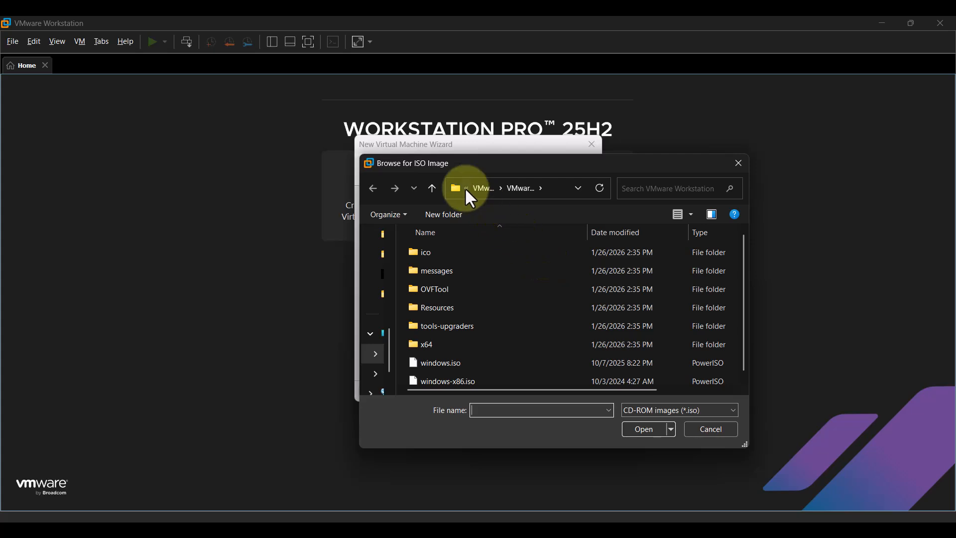
click(467, 189)
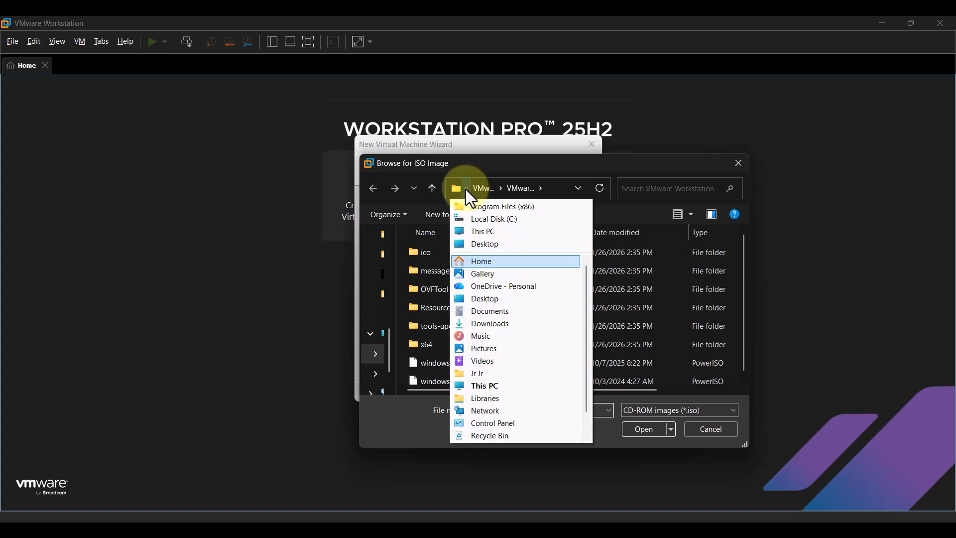
click(492, 323)
click(455, 271)
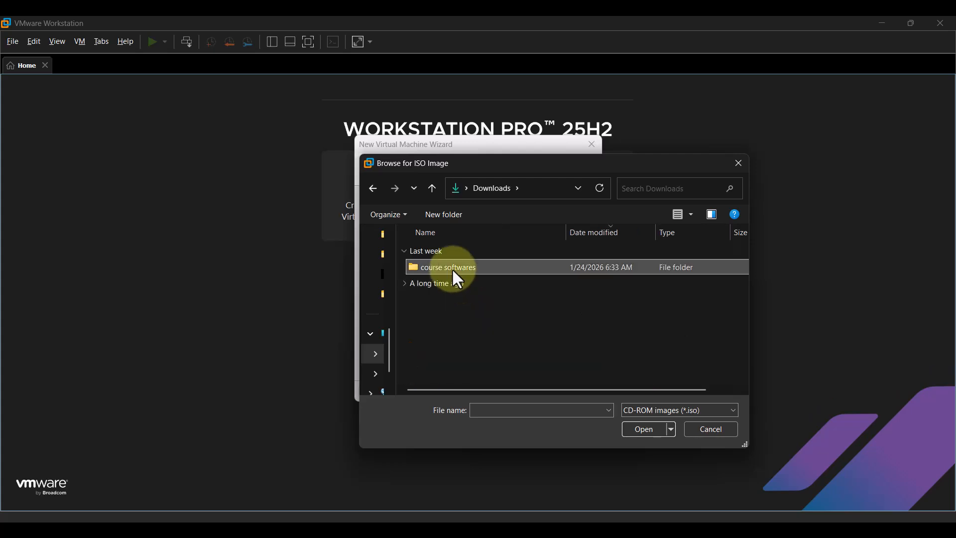
double_click(453, 271)
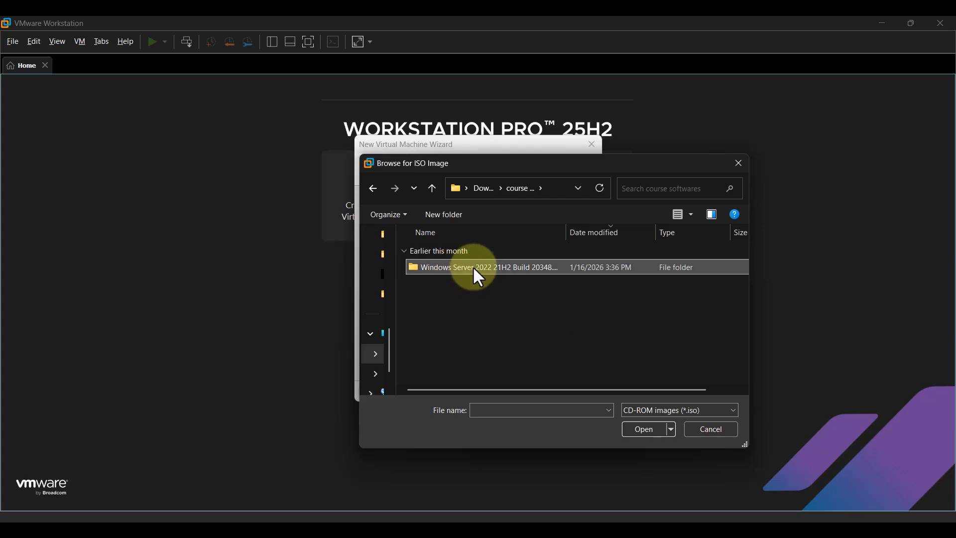
double_click(474, 269)
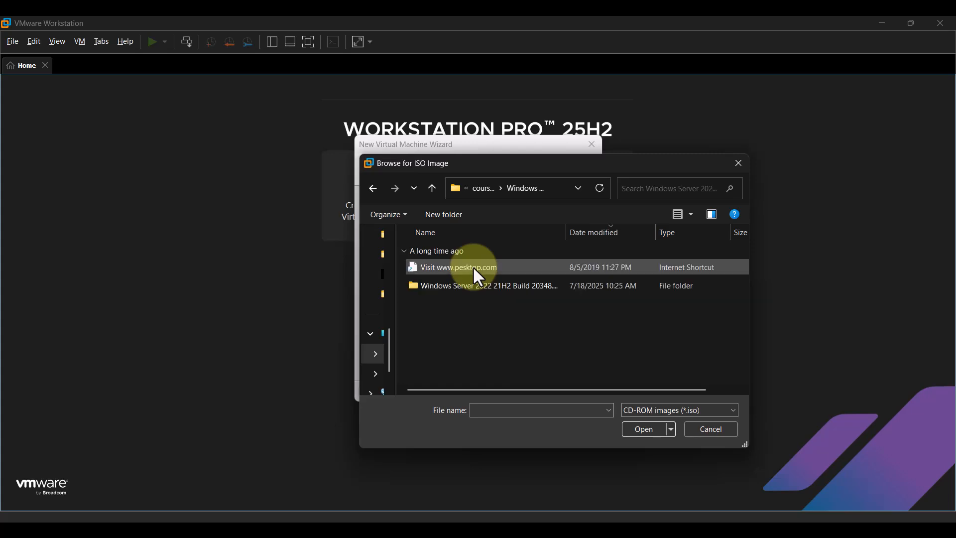
double_click(453, 287)
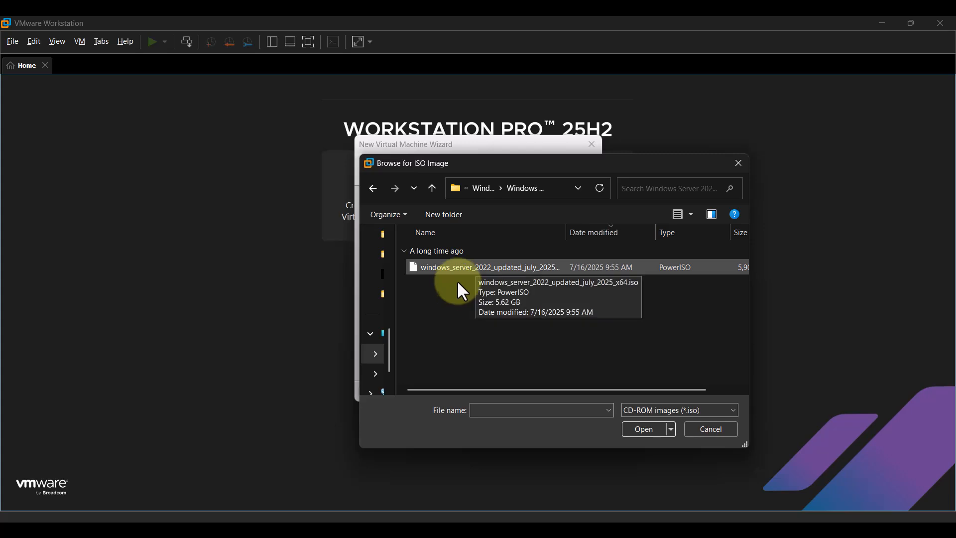
click(475, 269)
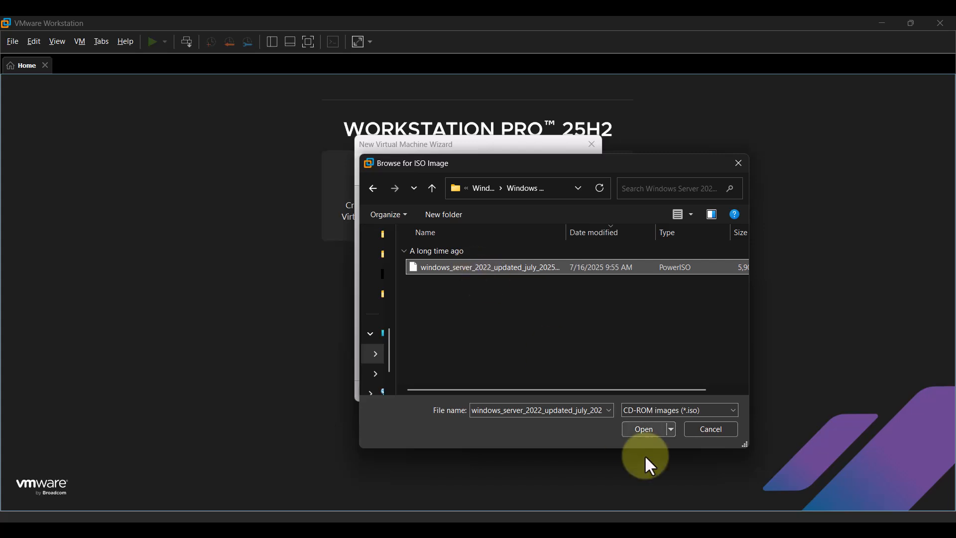
click(642, 429)
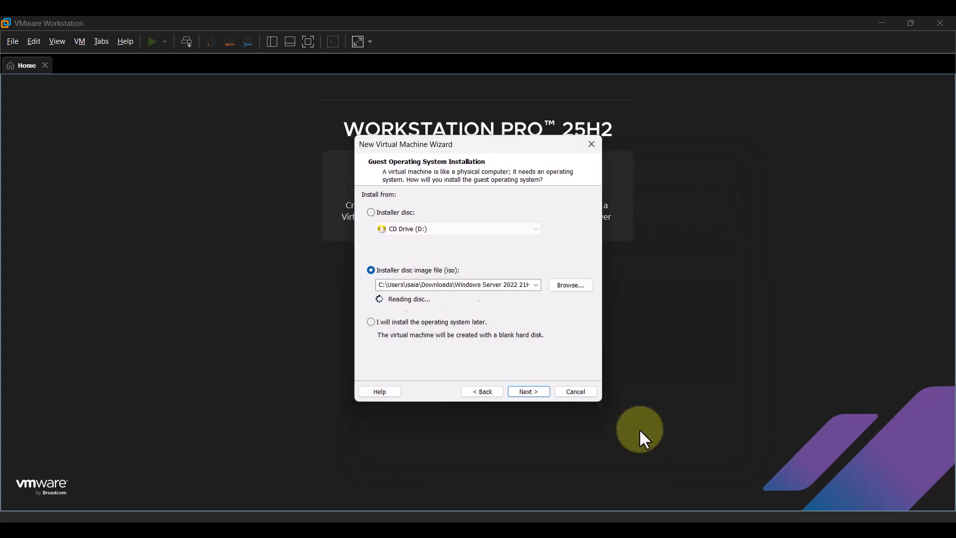
click(531, 391)
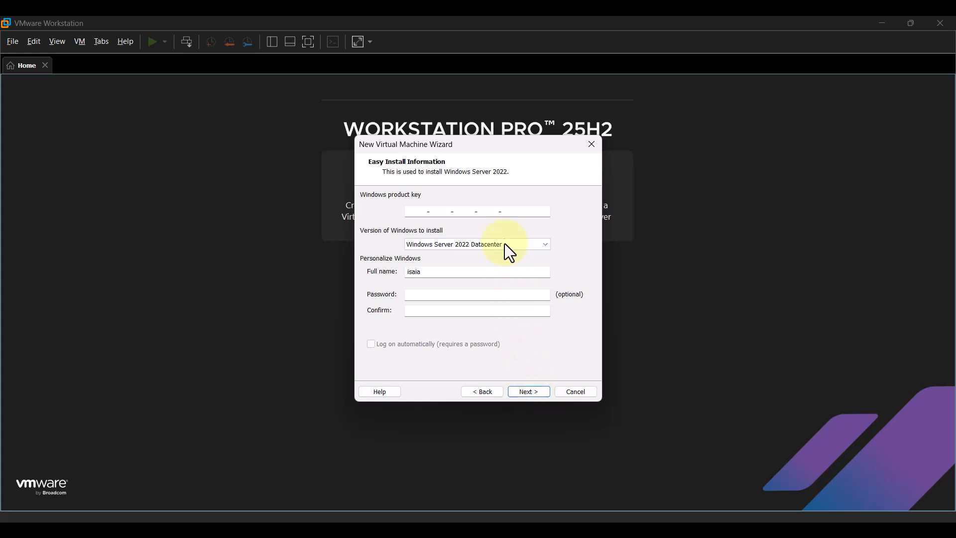
Set the Windows full name to VIRTUAL_CLASS and continue without a product key or password
click(426, 273)
key(BackSpace)
key(BackSpace)
key(BackSpace)
key(BackSpace)
key(BackSpace)
text(VIRTUAL)
text( CLASS)
key(BackSpace)
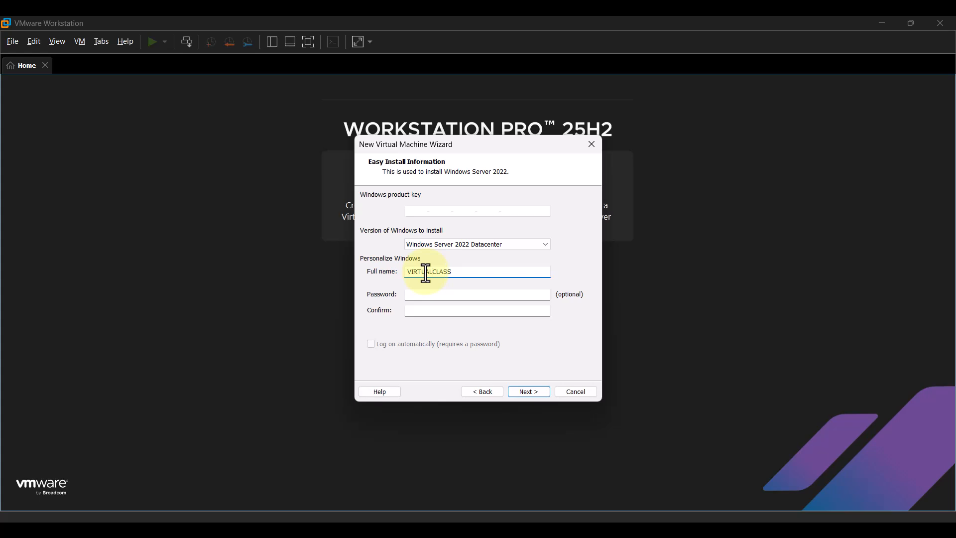
text(_CLASS)
click(534, 390)
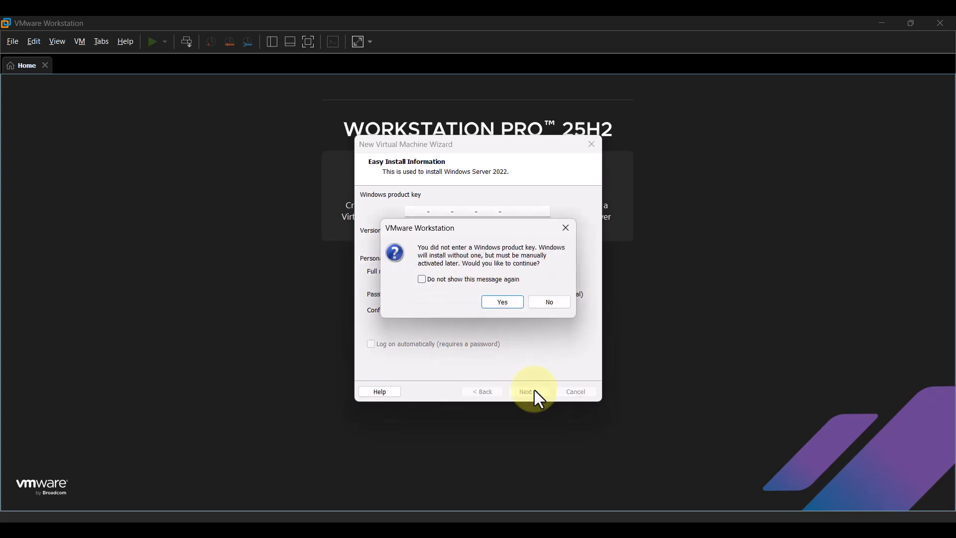
click(503, 301)
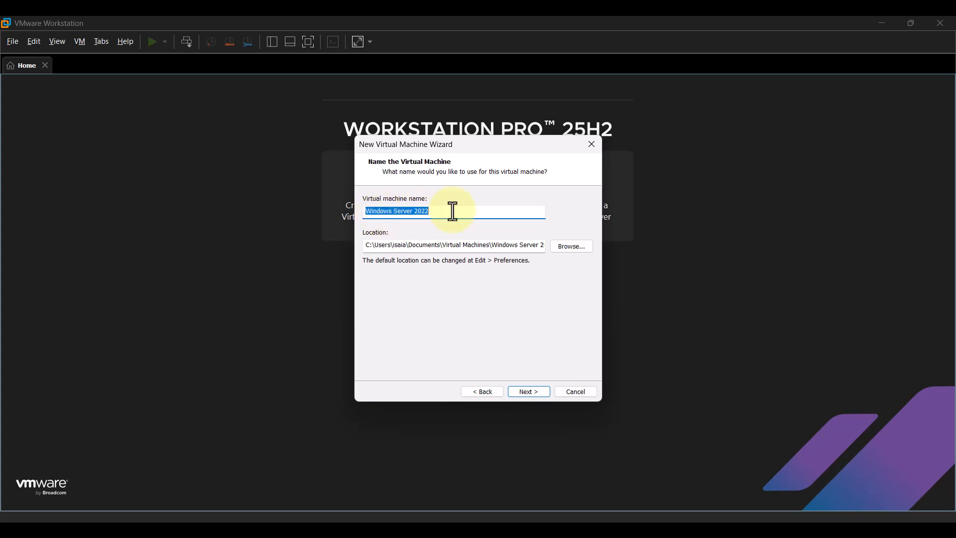
Name the virtual machine Primary Server
key(BackSpace)
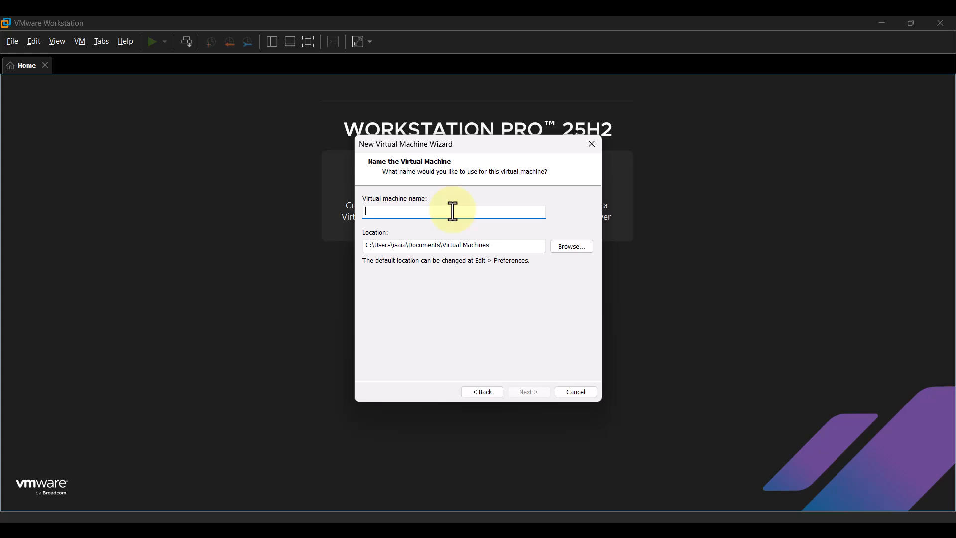
text(p)
key(BackSpace)
text(Primary Se)
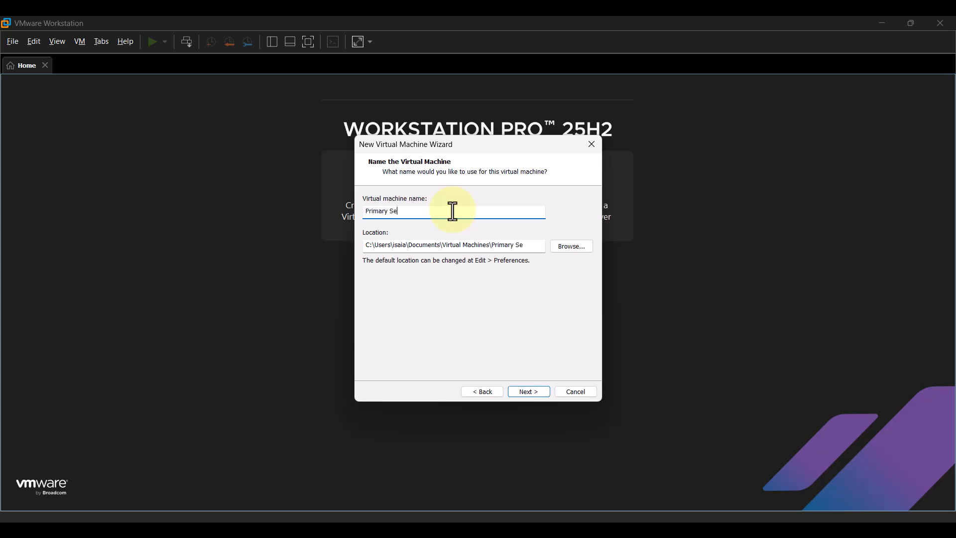
text(rver)
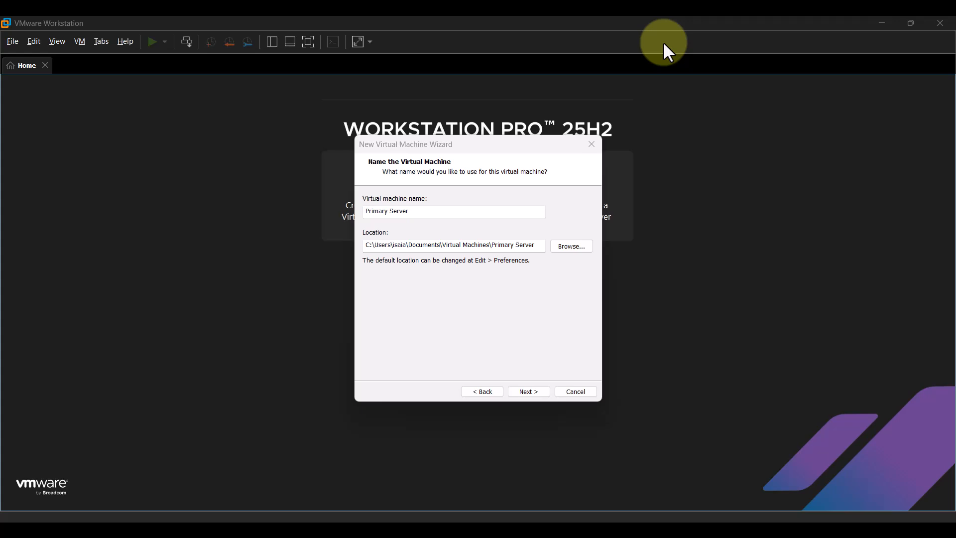
Set the virtual machine location to I:\Virtual Machines and accept a 60 GB disk split into multiple files
click(570, 247)
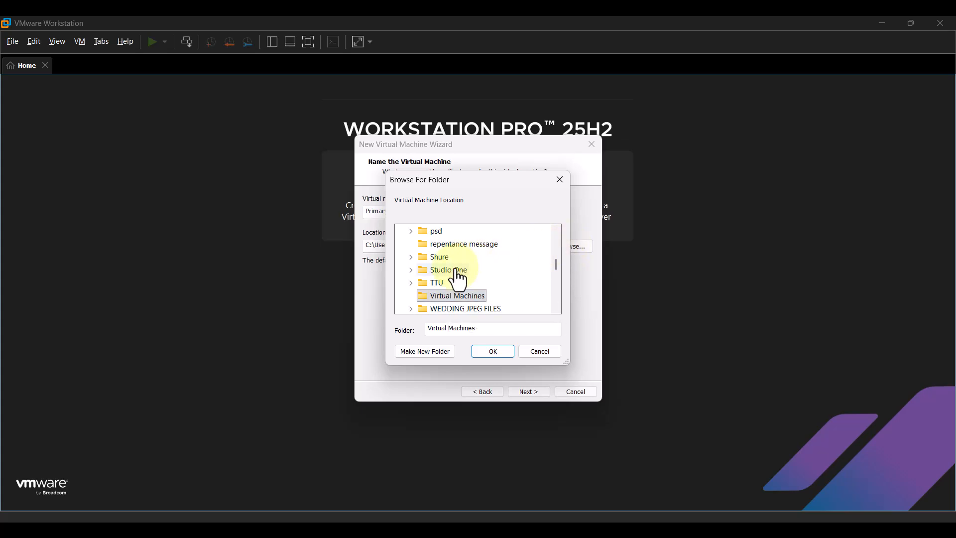
scroll(459, 280, down, 4)
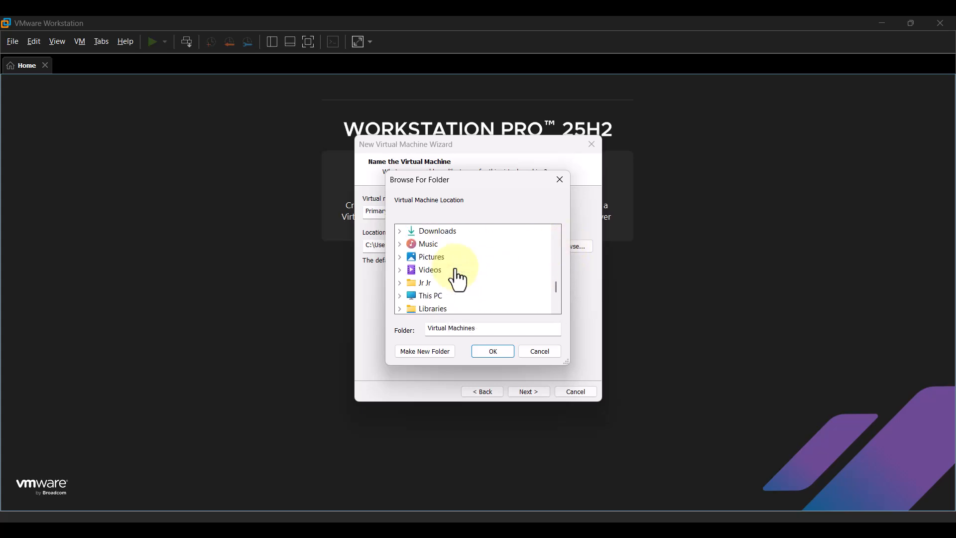
scroll(459, 280, down, 1)
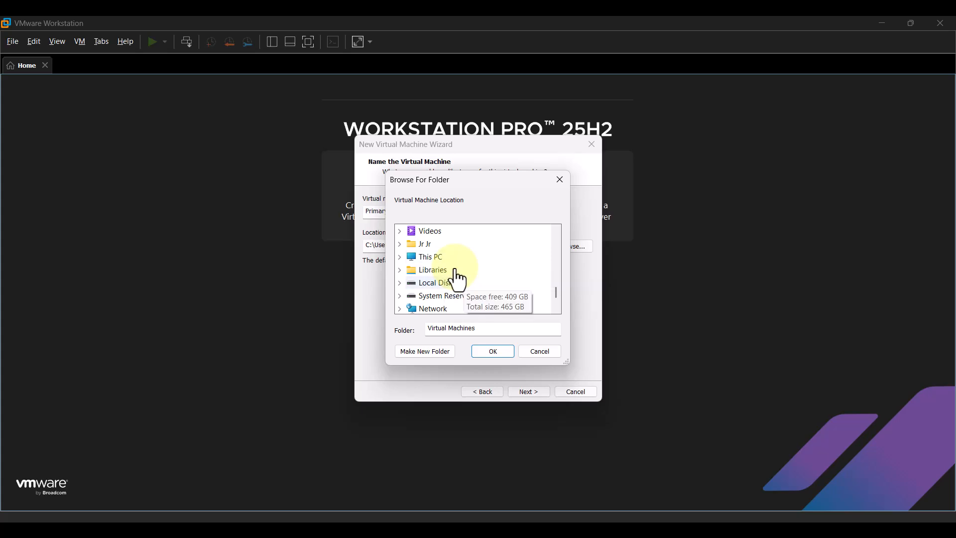
double_click(425, 284)
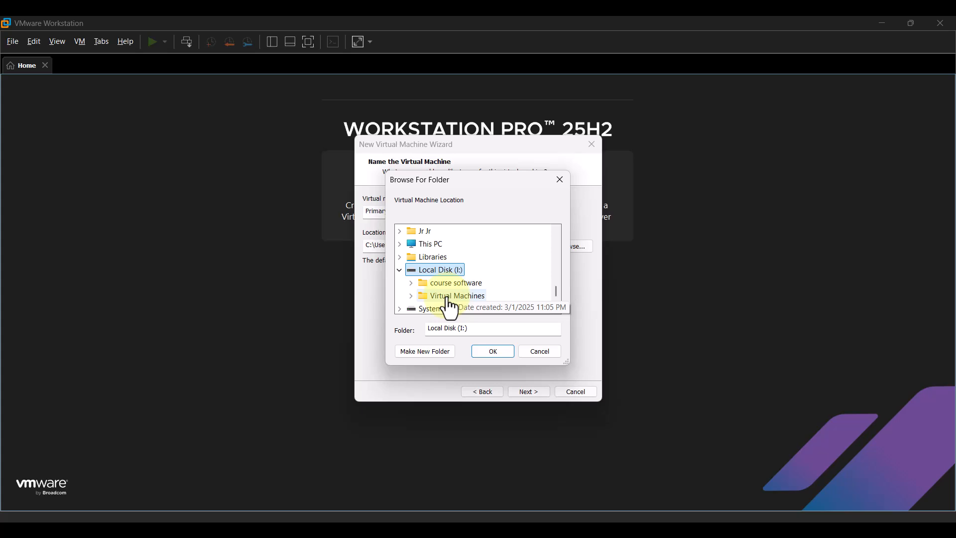
double_click(448, 297)
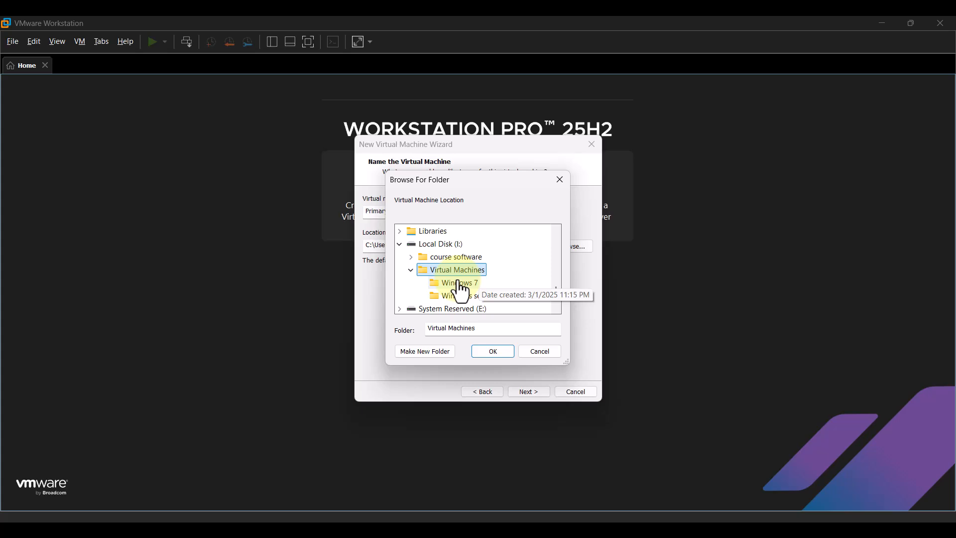
click(494, 350)
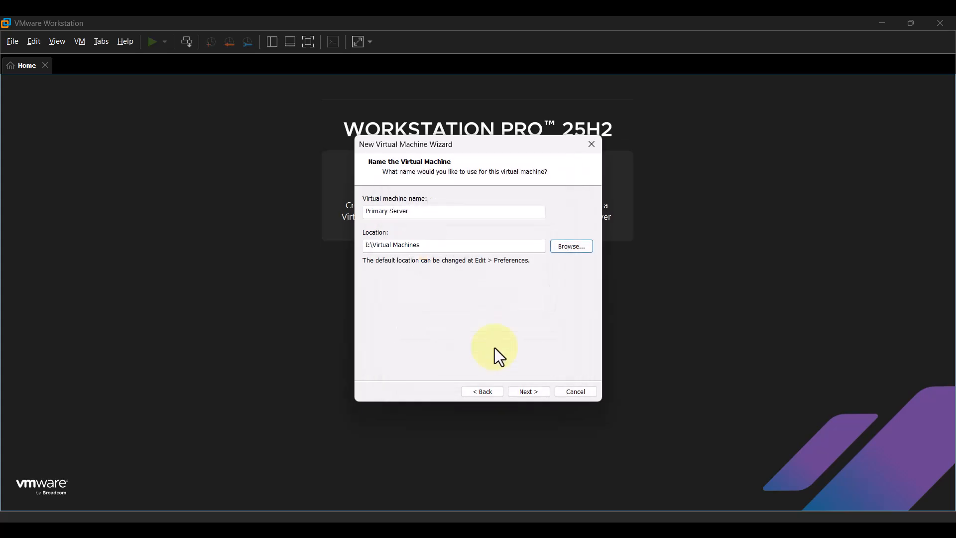
click(528, 391)
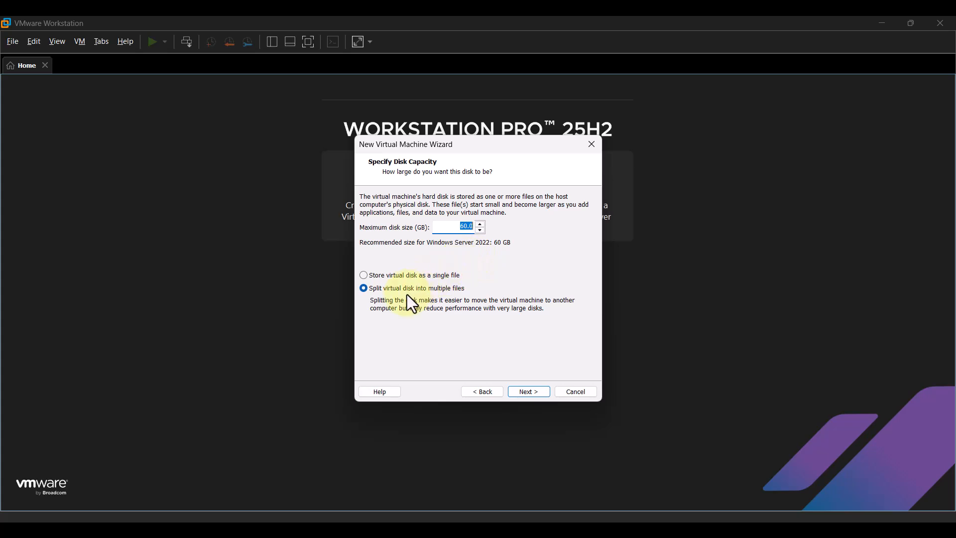
click(520, 393)
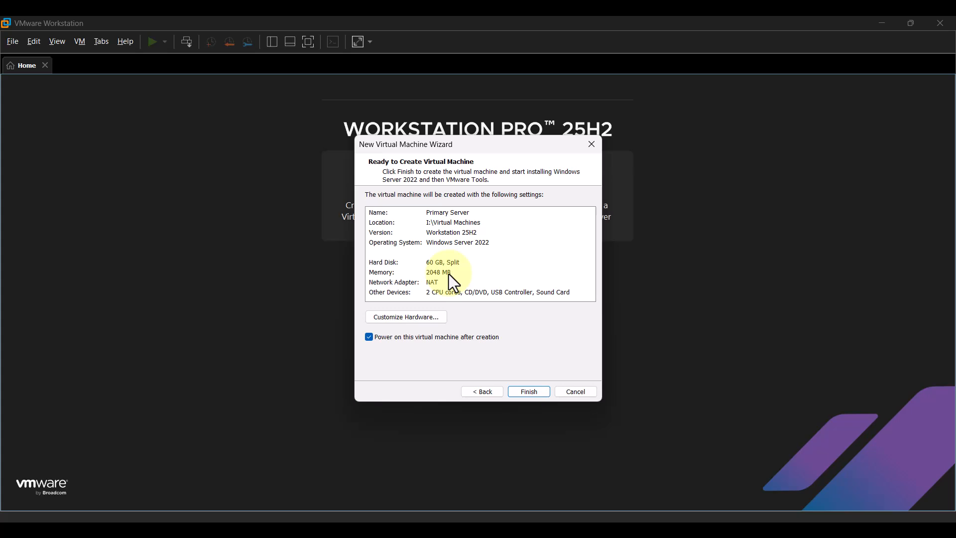
Review the memory, processor and network adapter settings in the virtual machine's hardware configuration, then return to the summary
click(426, 317)
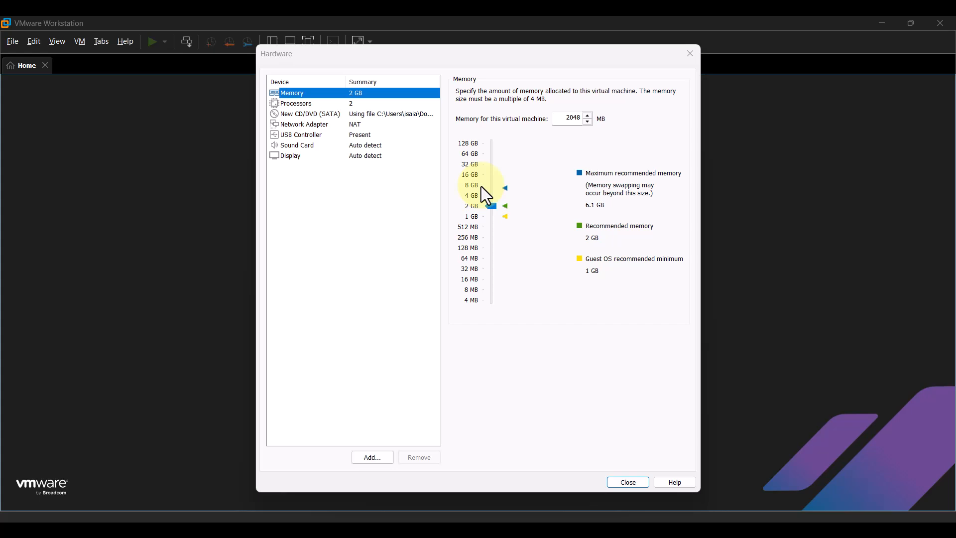
click(358, 103)
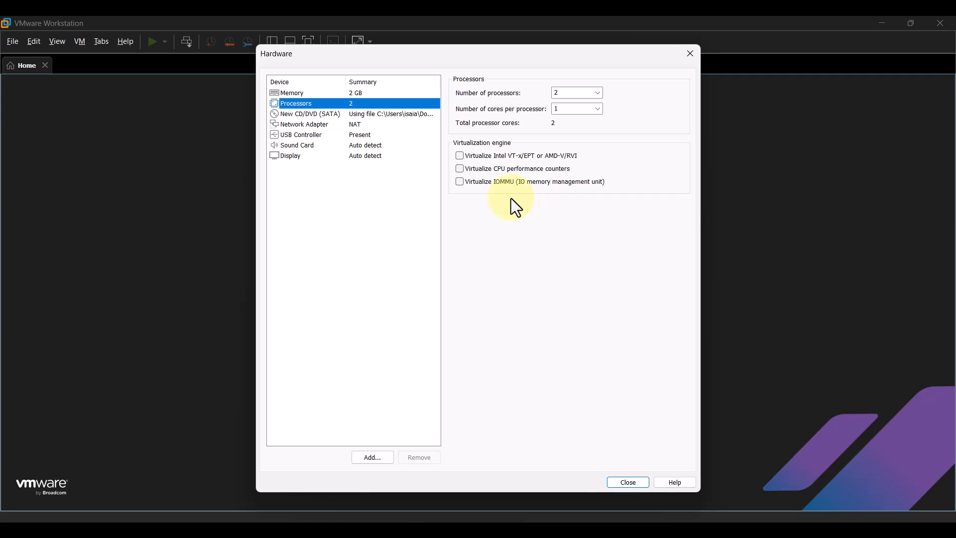
click(315, 124)
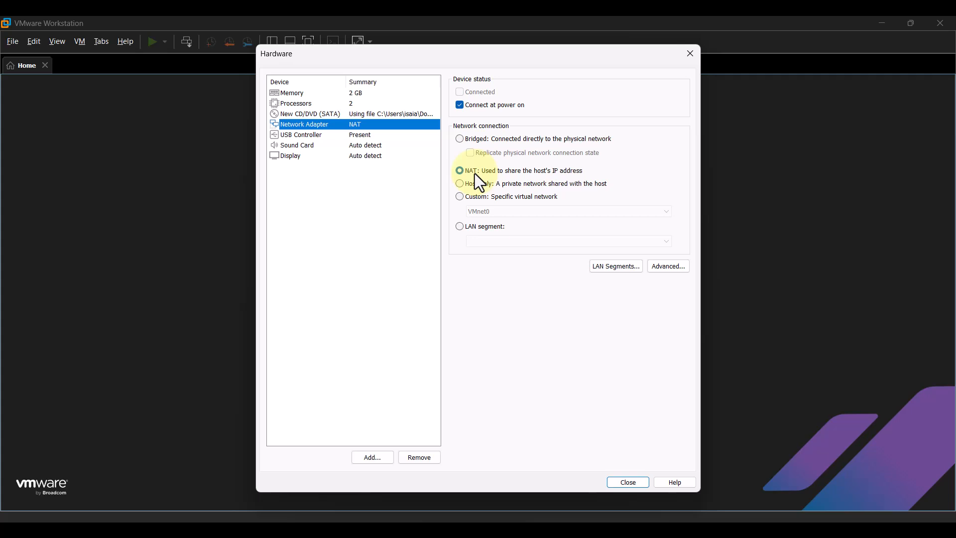
click(625, 482)
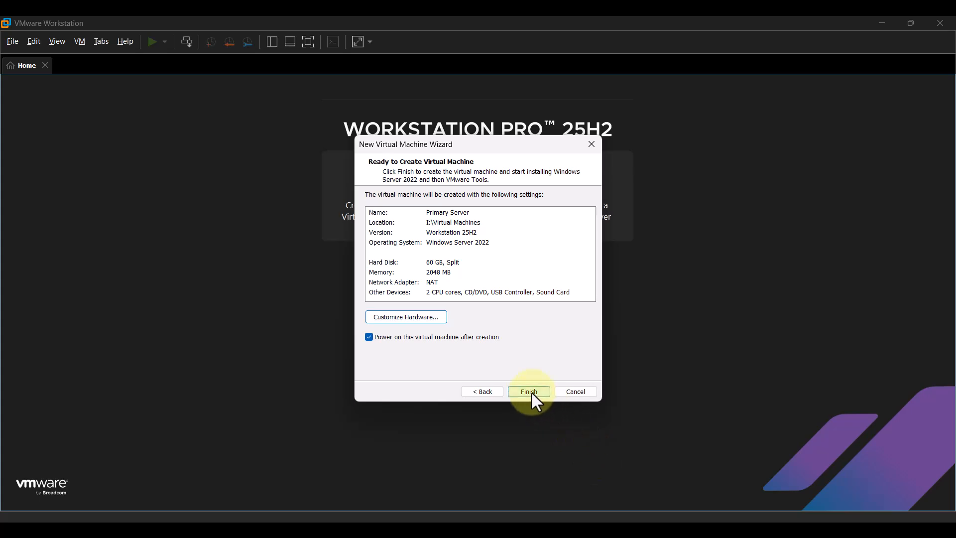
Create and power on the virtual machine, dismissing the side channel mitigations and removable devices hints
click(532, 393)
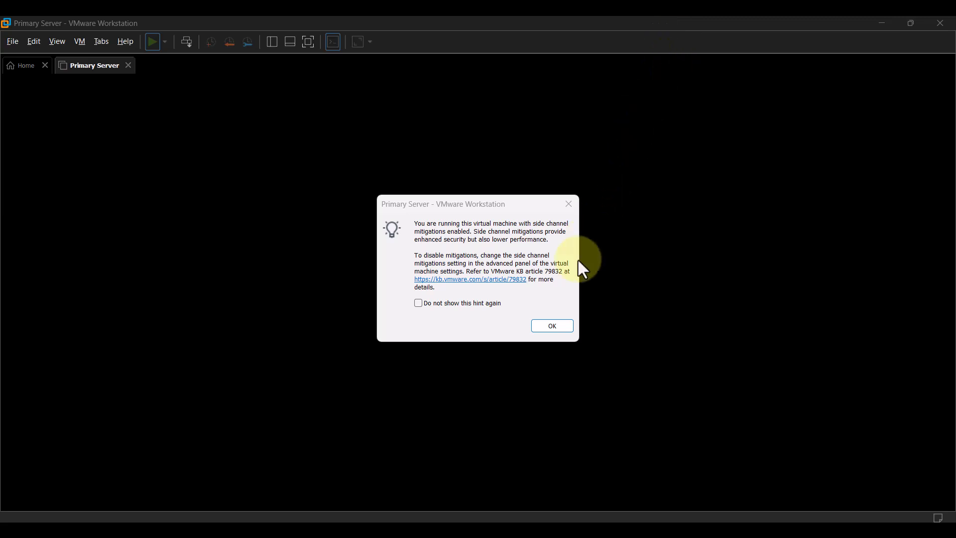
click(551, 325)
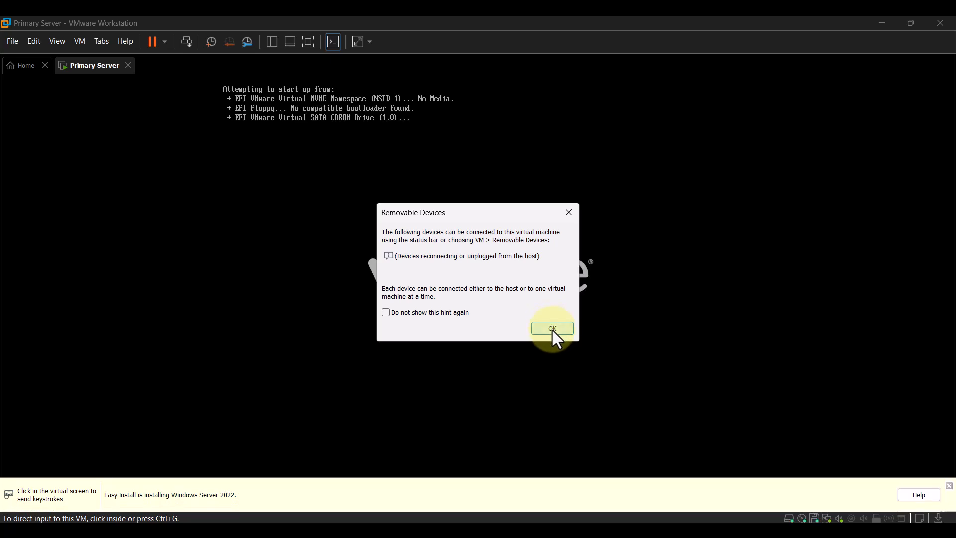
click(551, 329)
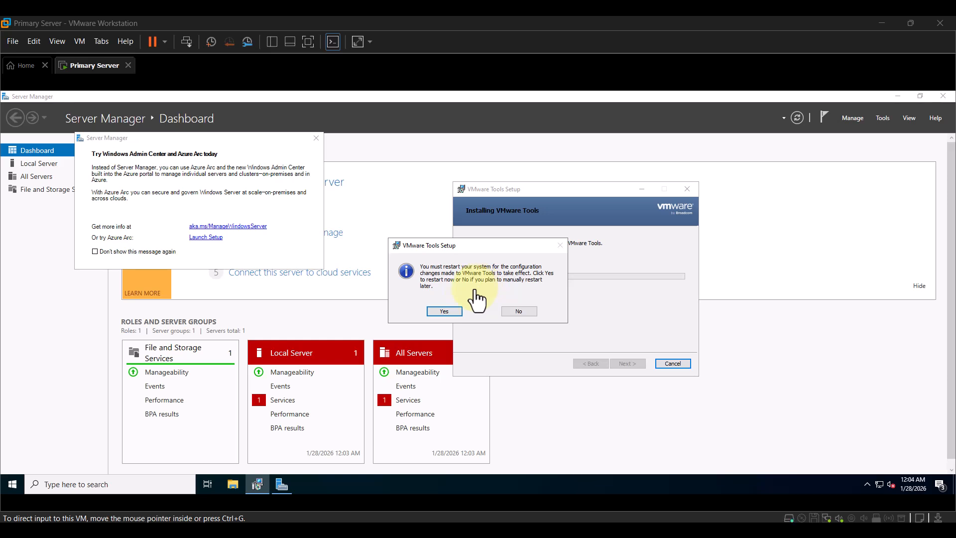
Restart the guest to apply the VMware Tools changes, then close the Windows Admin Center notice in Server Manager
click(444, 312)
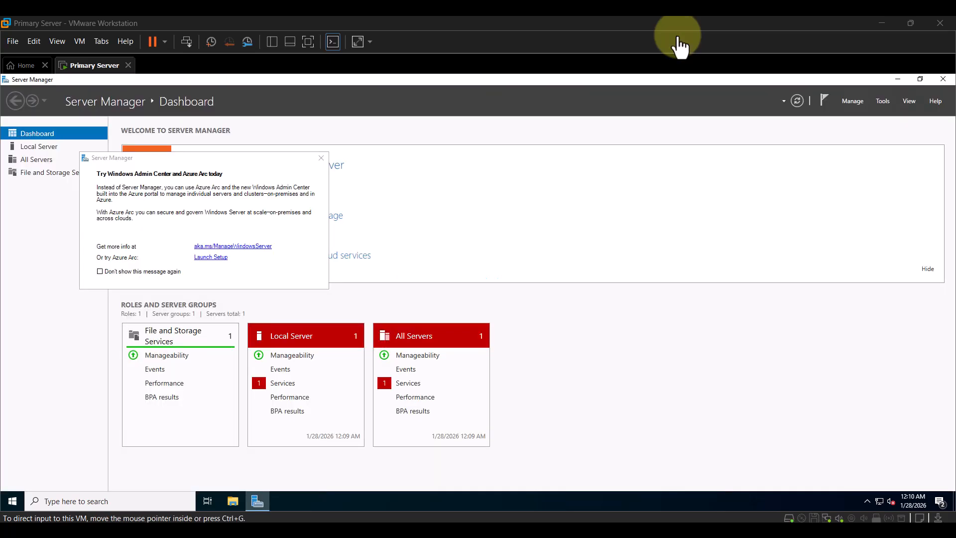
click(321, 157)
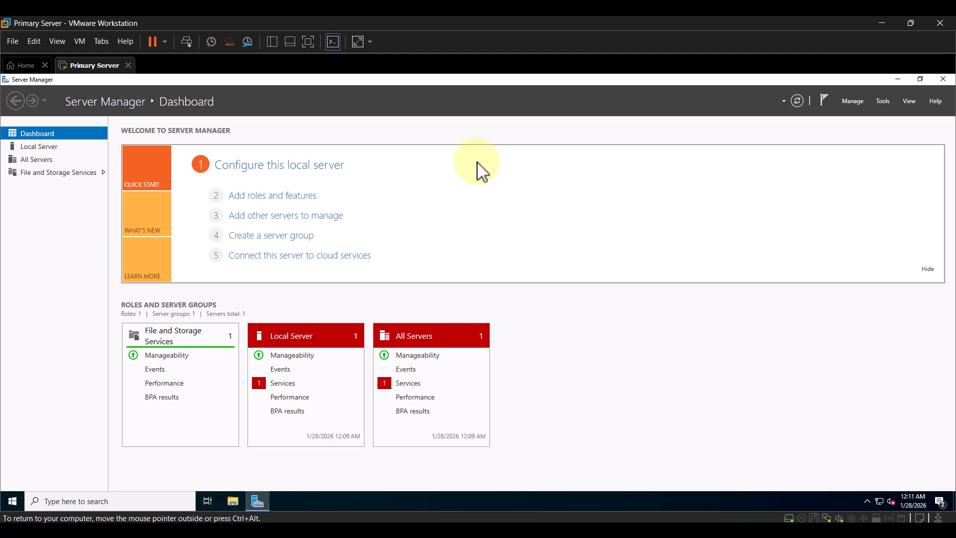
Show the Local Server properties in Server Manager
click(254, 501)
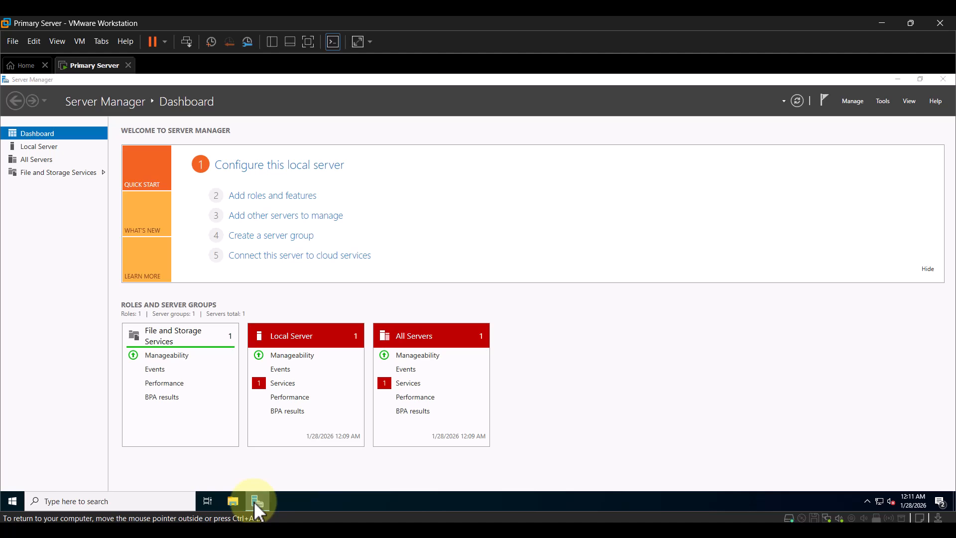
click(255, 502)
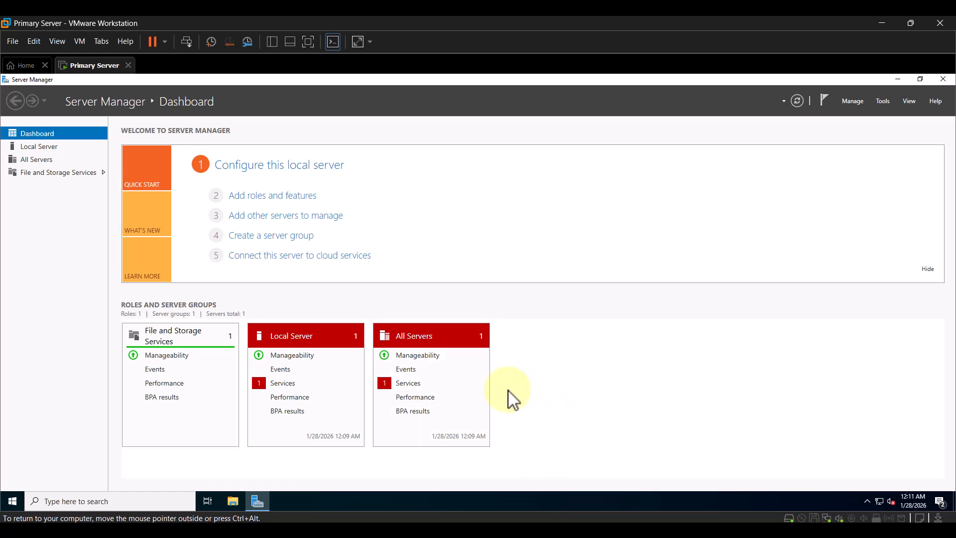
click(29, 148)
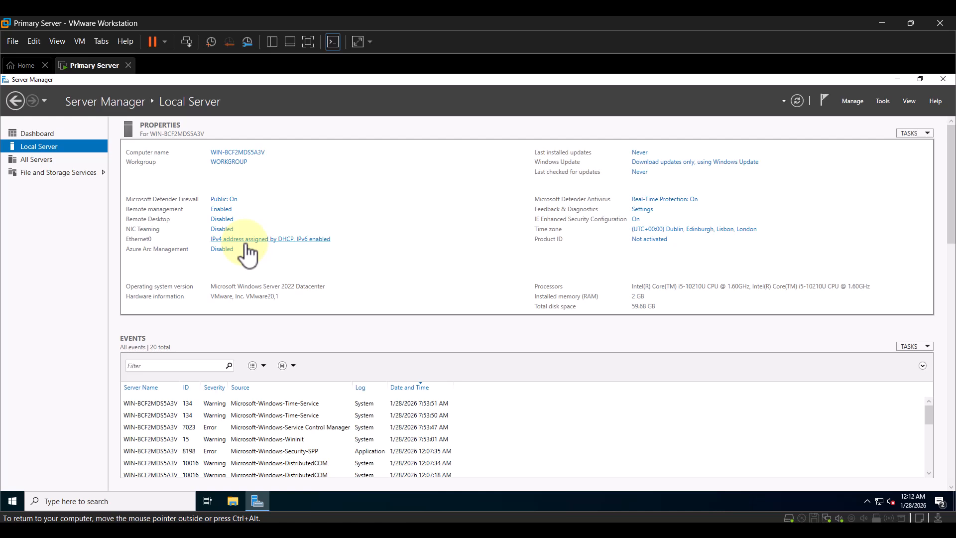
Review the All Servers and File and Storage Services pages, then check the task notifications
click(30, 160)
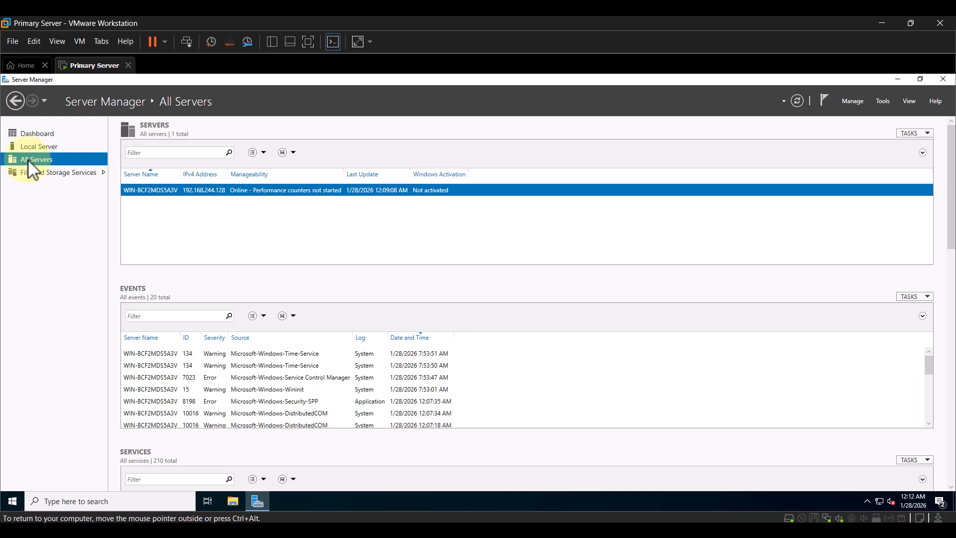
click(39, 172)
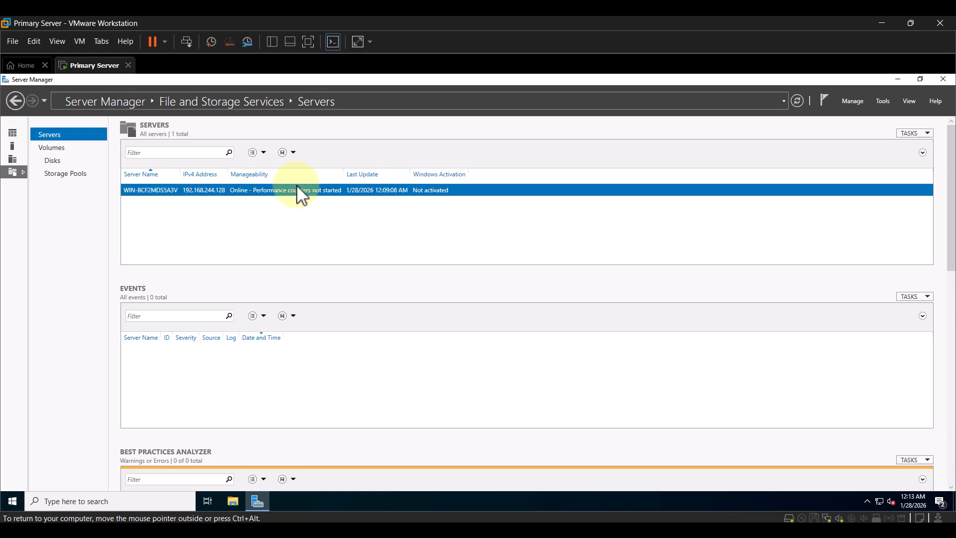
click(824, 100)
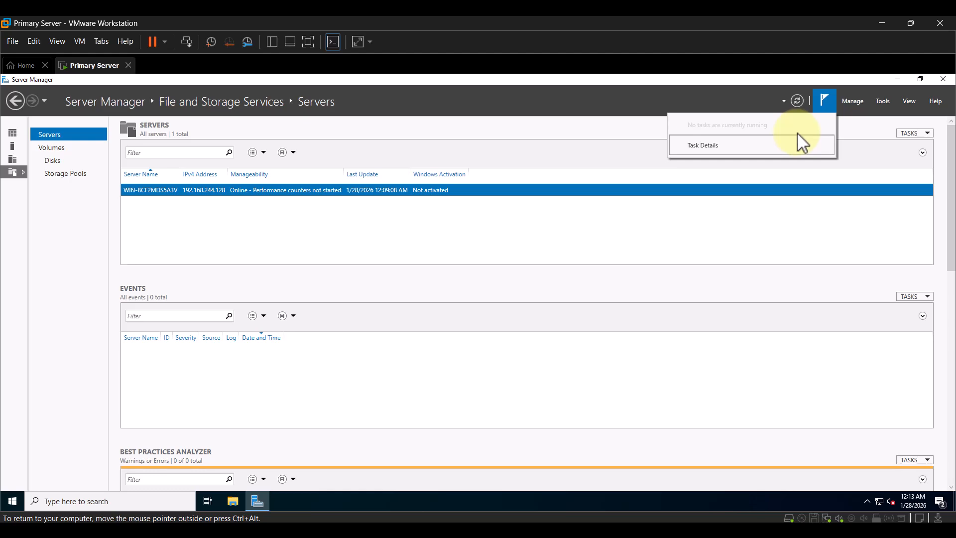
Examine the management commands for roles and features, adding servers, creating server groups and Server Manager properties
click(862, 110)
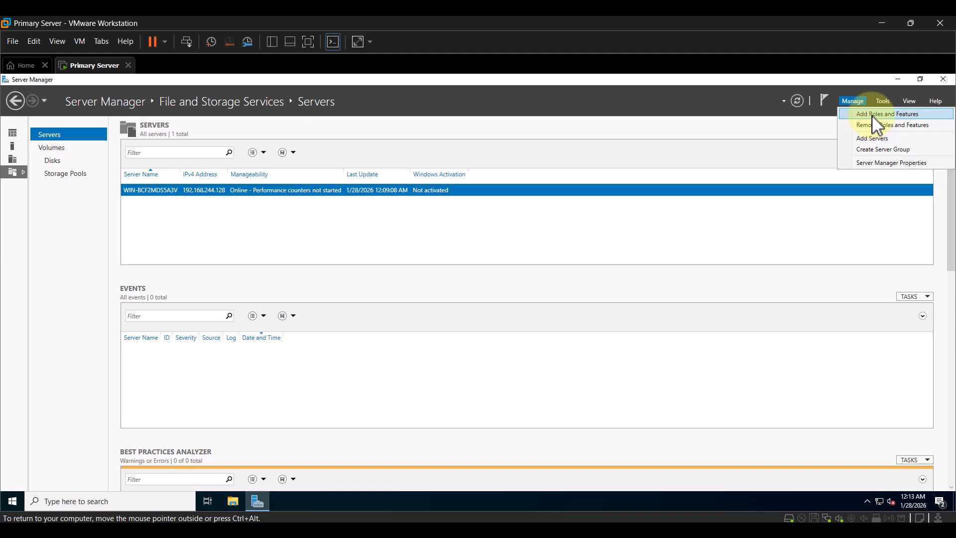
key(Down)
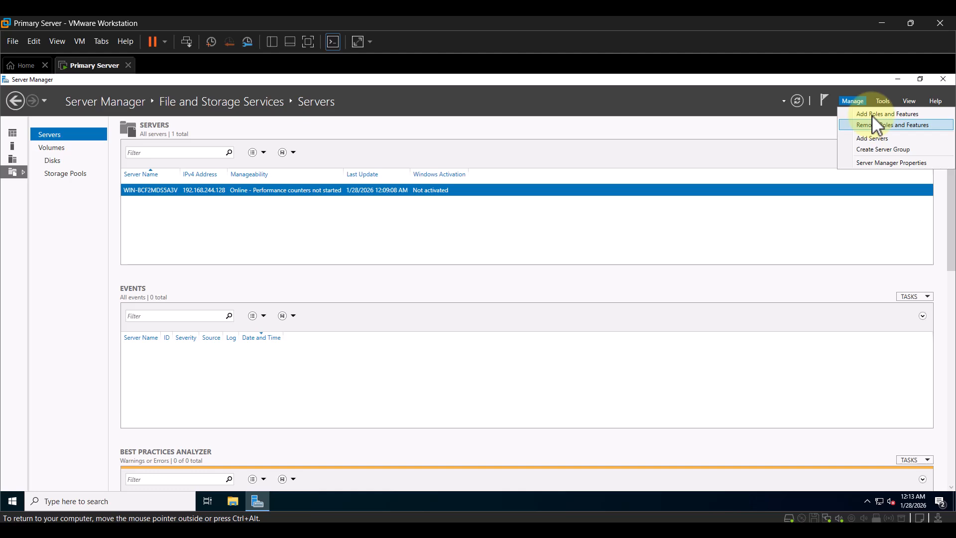
key(Down)
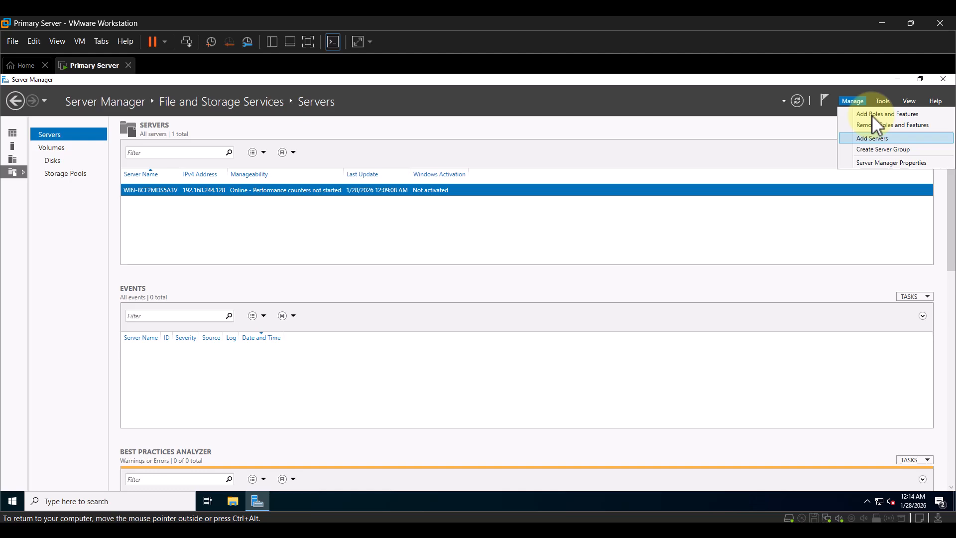
key(Down)
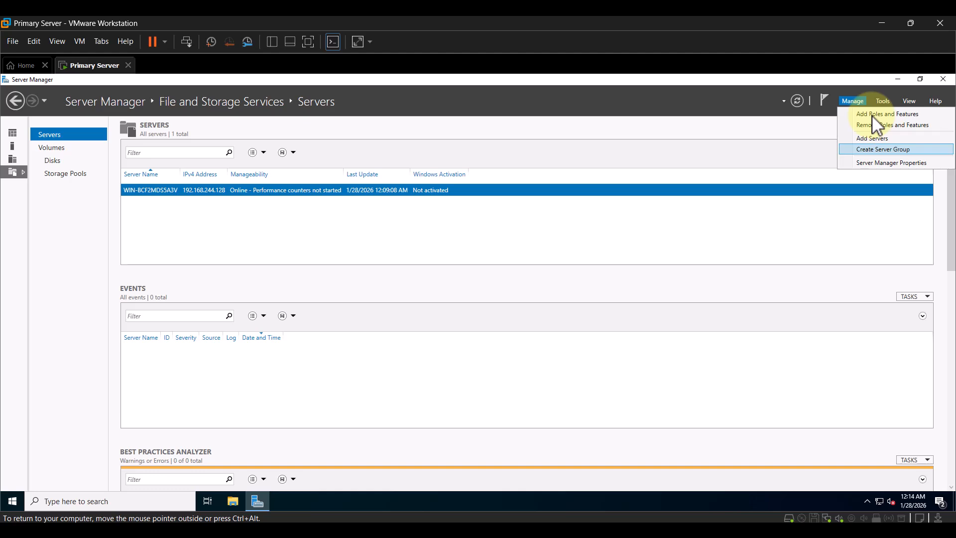
key(Down)
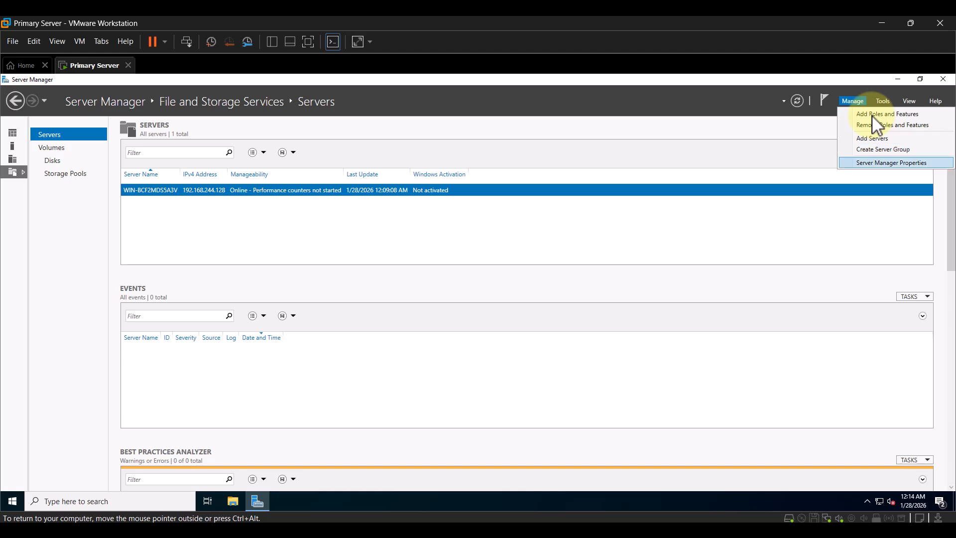
key(Up)
key(Down)
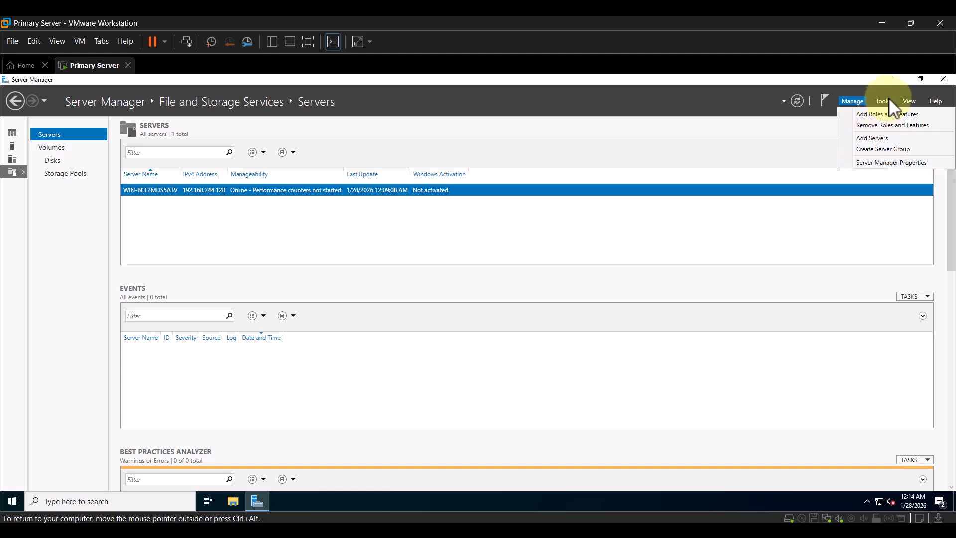
Examine the available administrative tools and the display zoom options, then close the options list
click(888, 97)
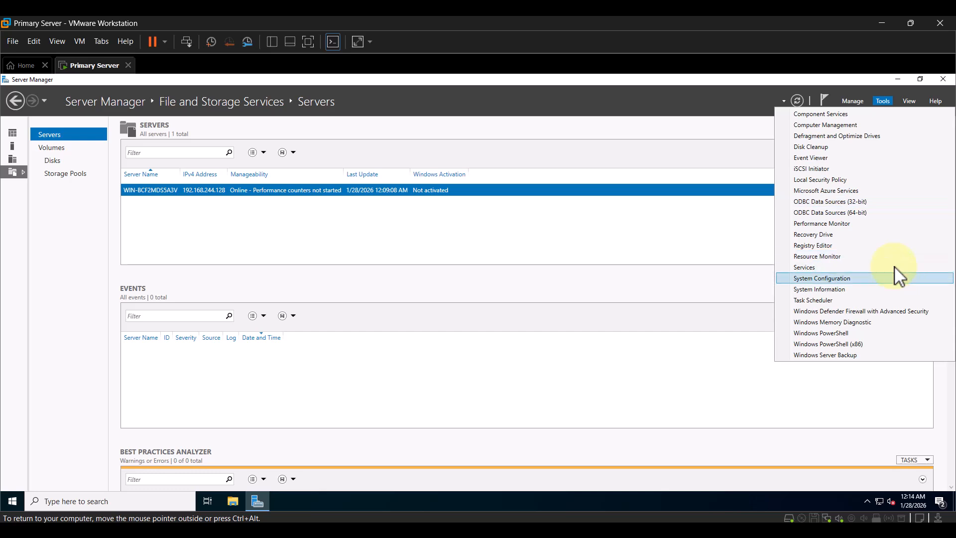
click(911, 101)
click(910, 101)
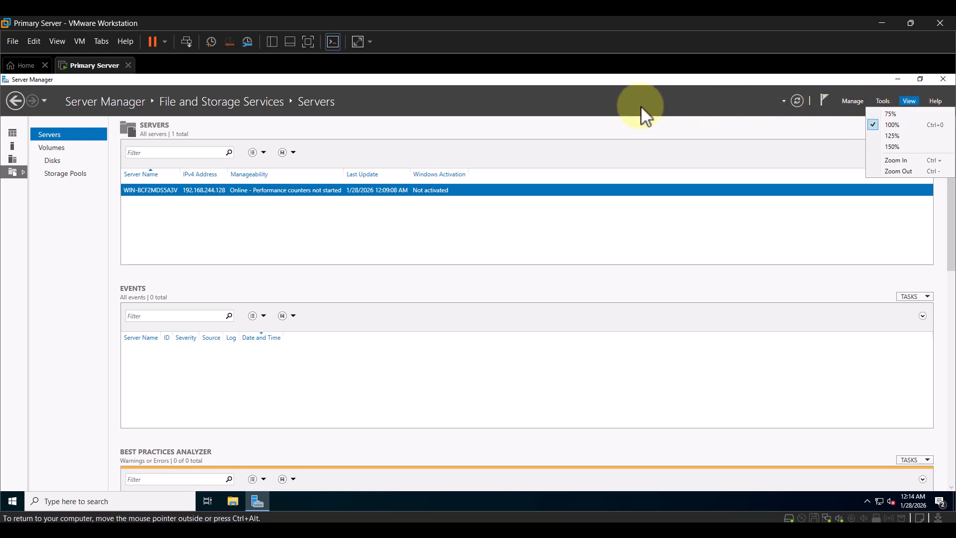
click(14, 128)
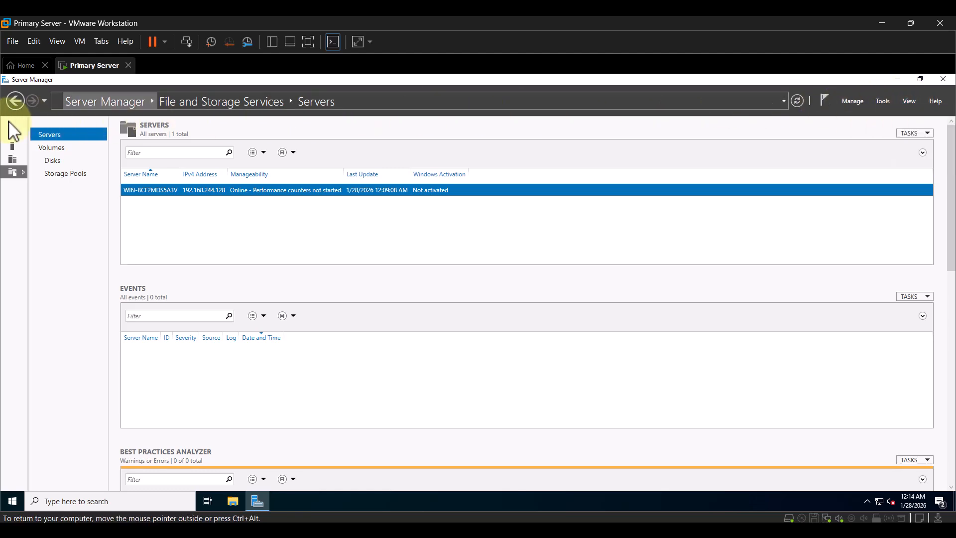